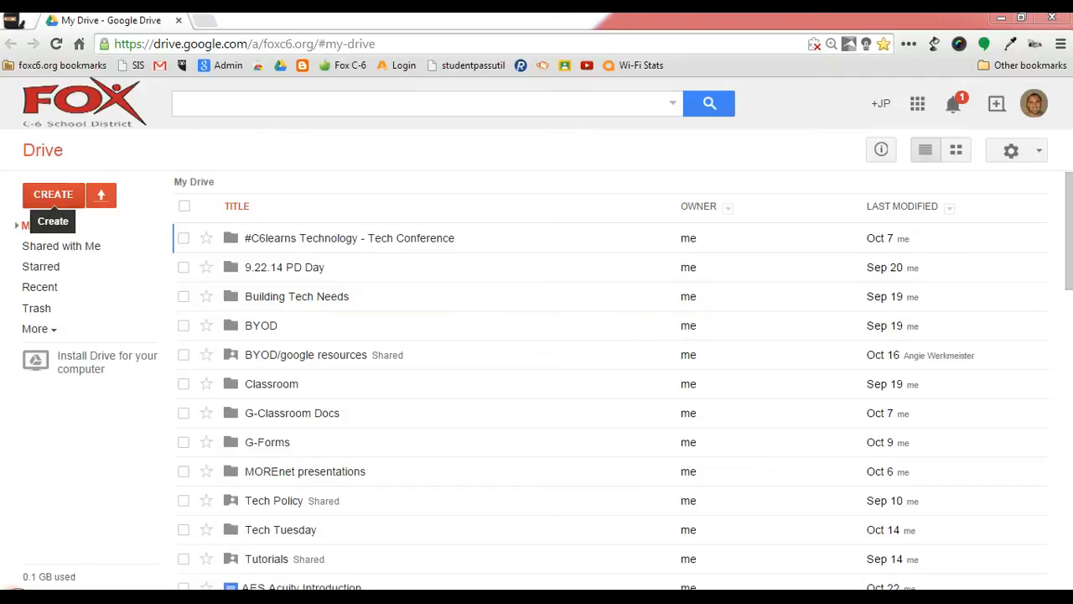
Step: Create a new Google drawing and resize its canvas to be slightly wider
left_click(52, 193)
left_click(71, 436)
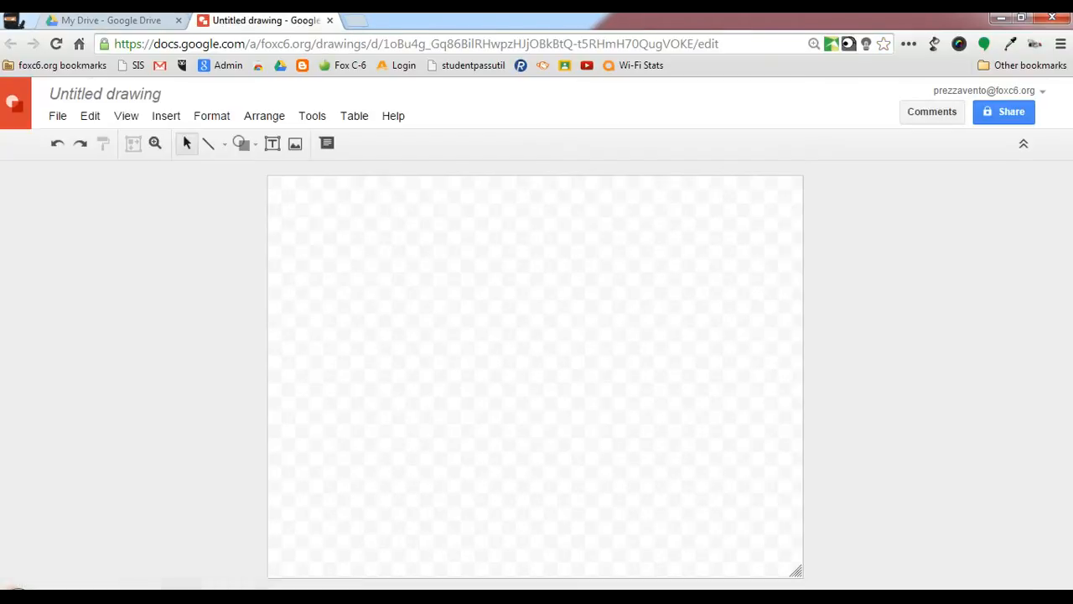
left_click_drag(797, 571, 709, 588)
mouse_move(800, 568)
left_mouse_down()
mouse_move(735, 575)
mouse_move(802, 573)
left_mouse_up()
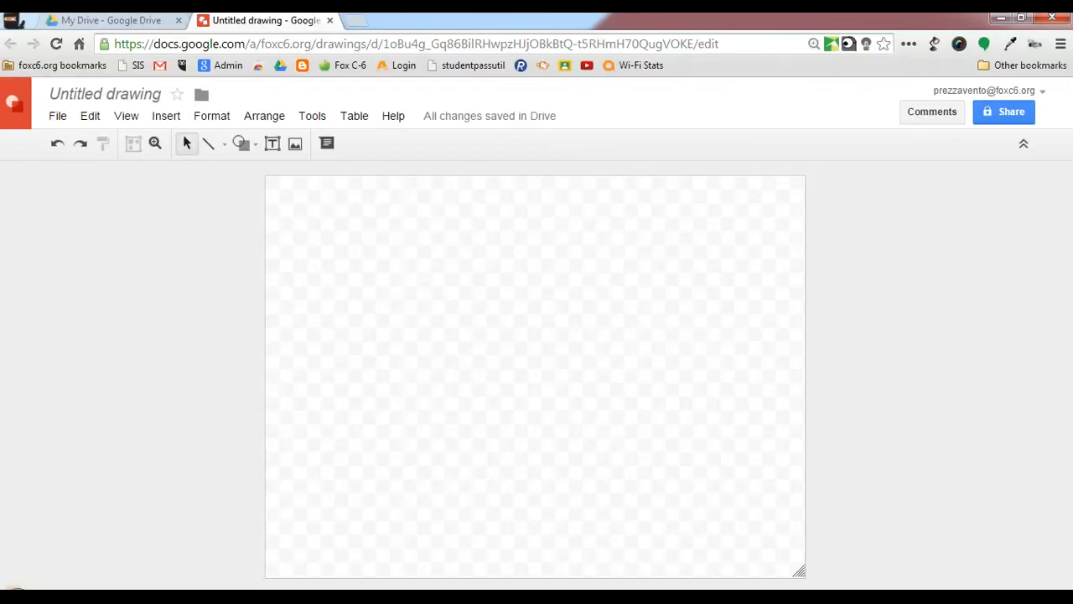
Step: Draw an ellipse in the upper-left area of the canvas, slightly wider than tall
left_click(241, 143)
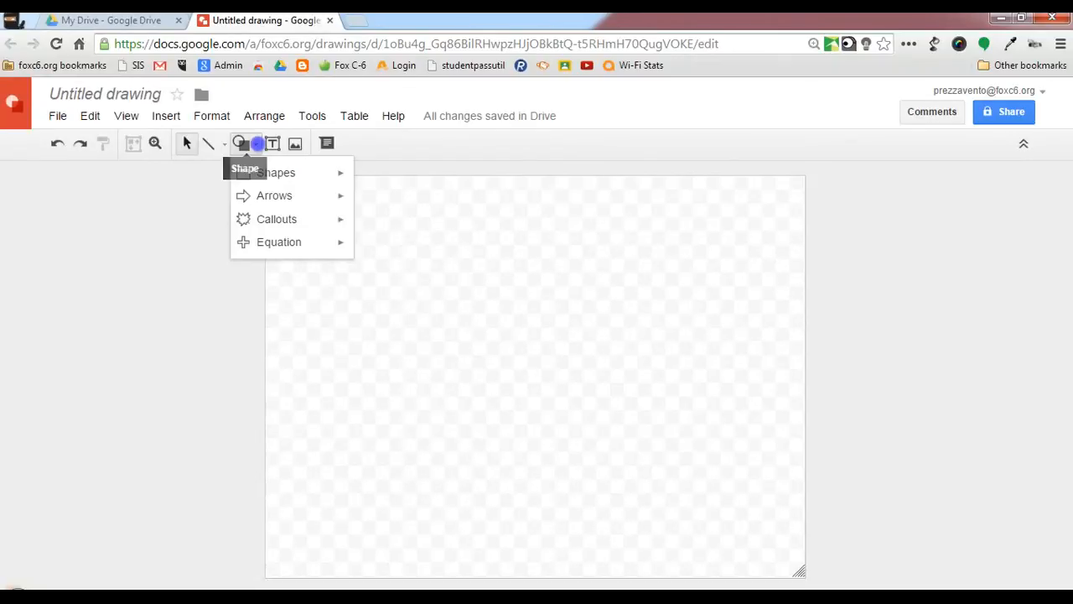
mouse_move(276, 172)
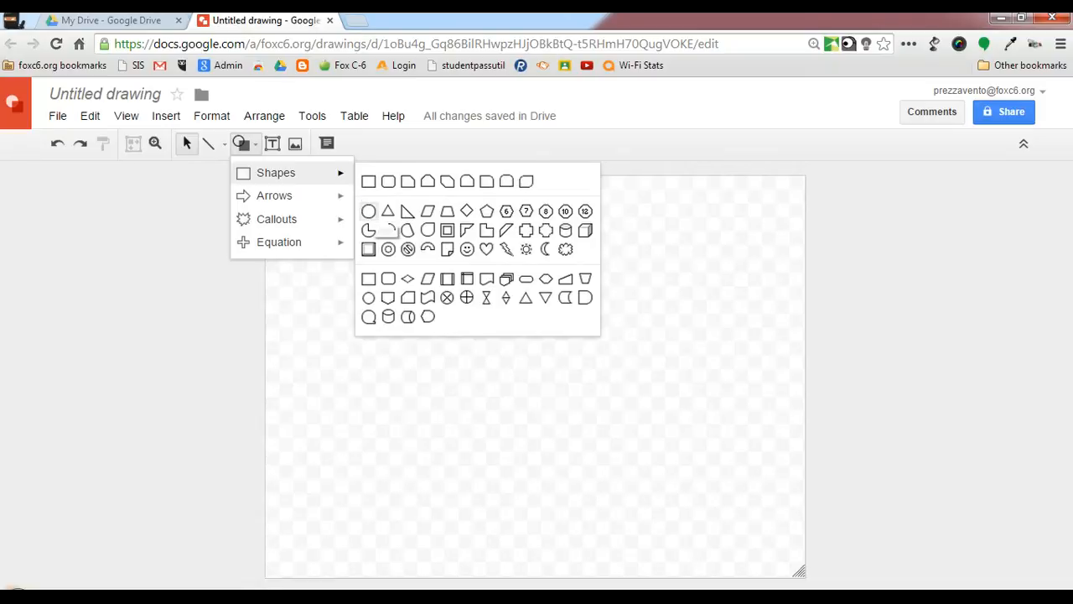
left_click(369, 206)
left_click_drag(304, 244, 472, 381)
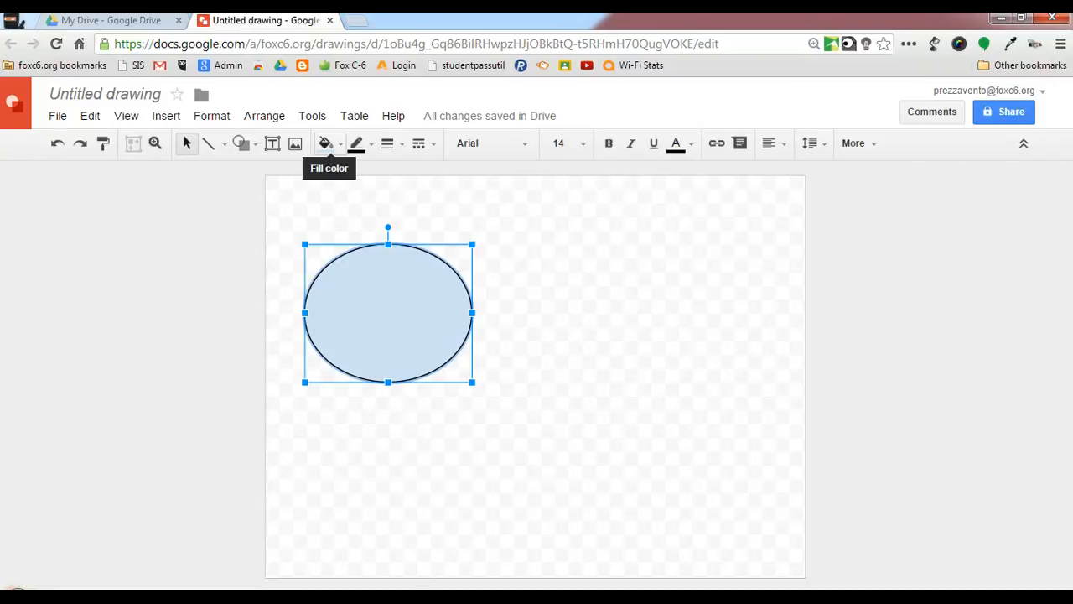
Step: Give the ellipse a semi-transparent light blue custom fill, #cfe2f383
left_click(326, 143)
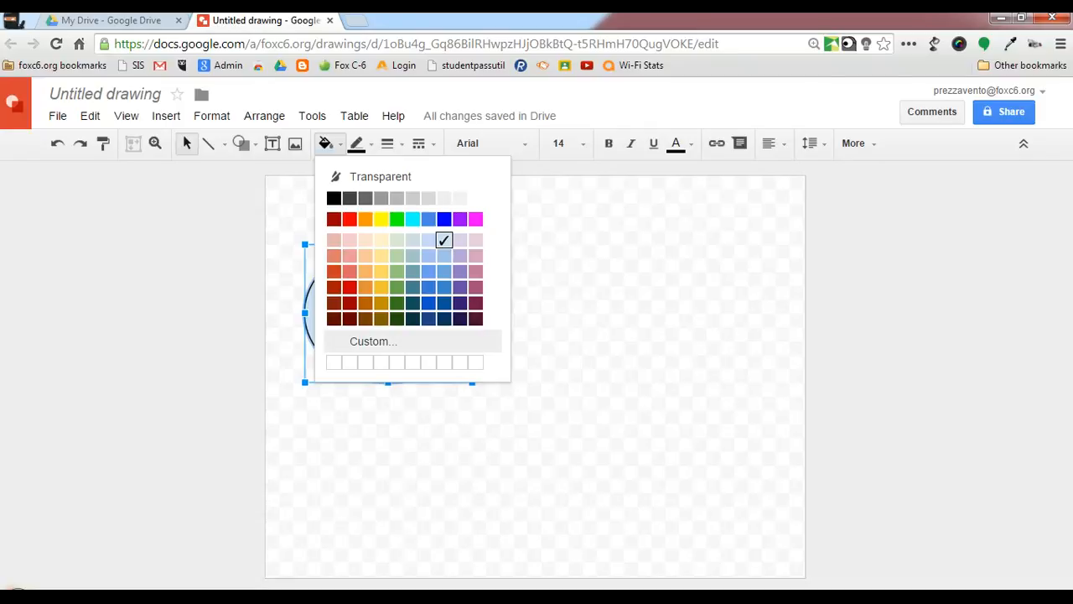
left_click(359, 339)
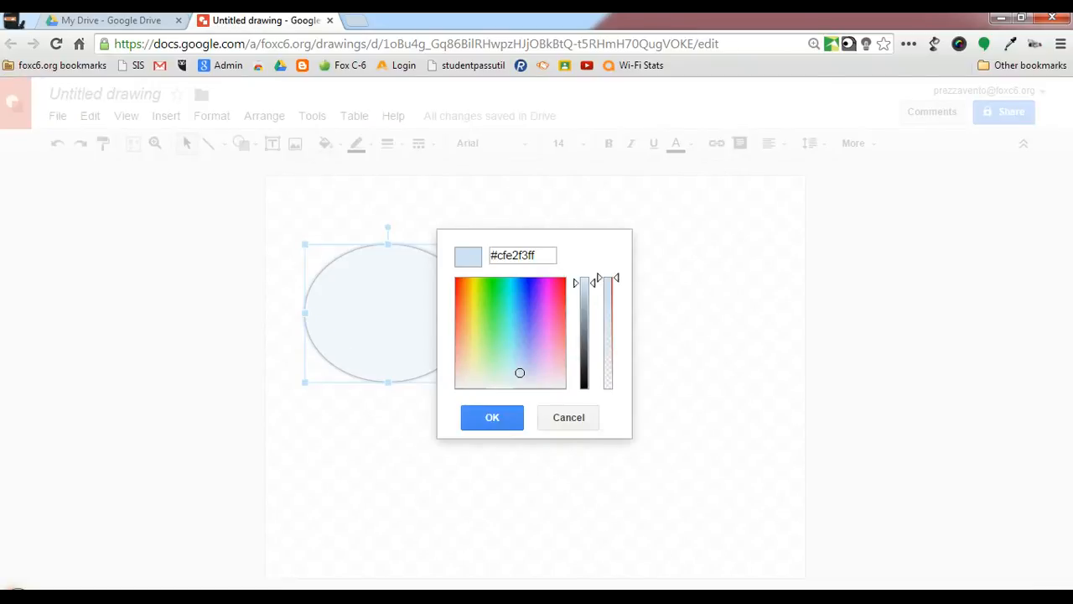
left_click(617, 278)
left_click_drag(617, 277, 617, 332)
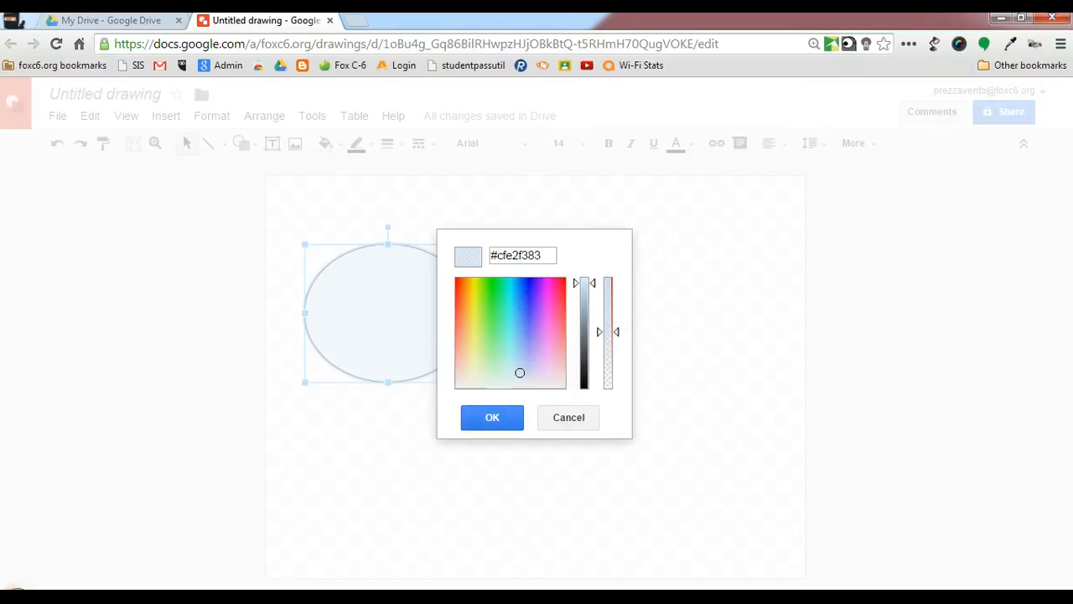
left_click(492, 418)
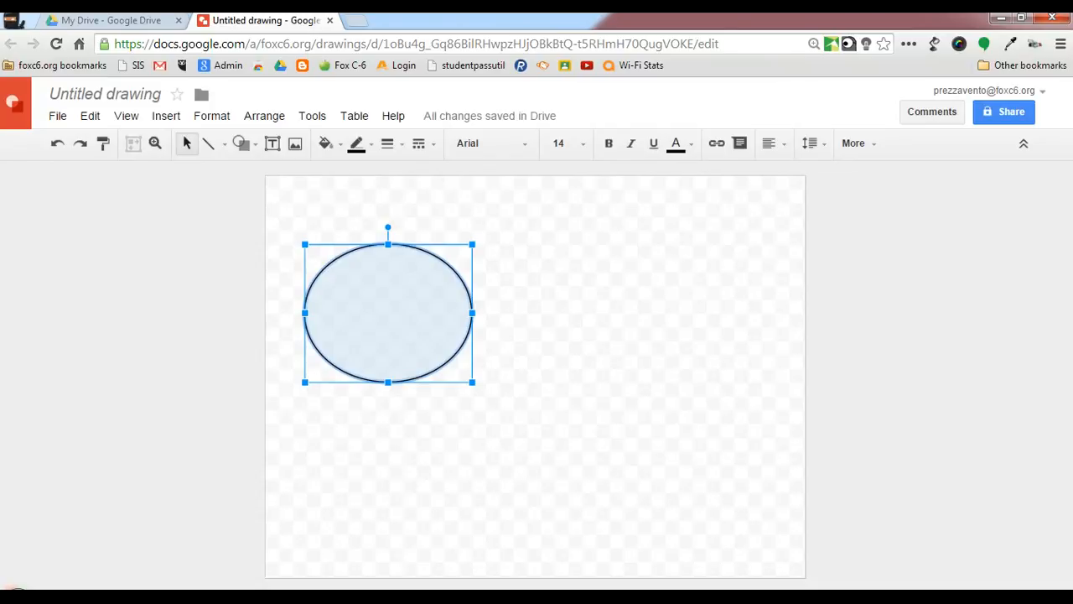
Step: Move the blue ellipse off the canvas to its left and duplicate it four times, leaving the copies stacked
left_click_drag(417, 326, 122, 252)
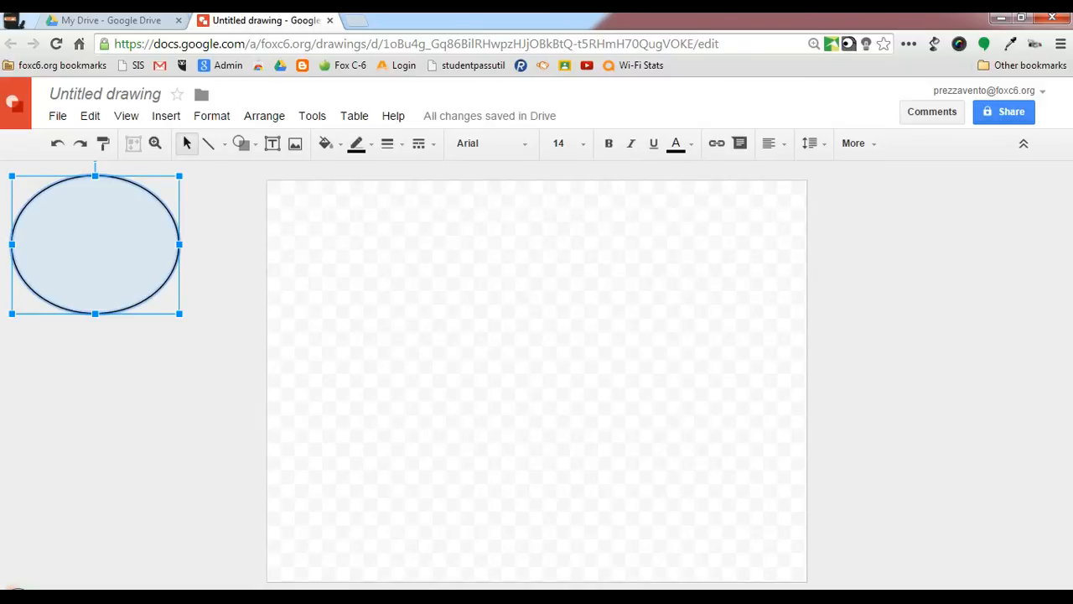
key("ctrl+d")
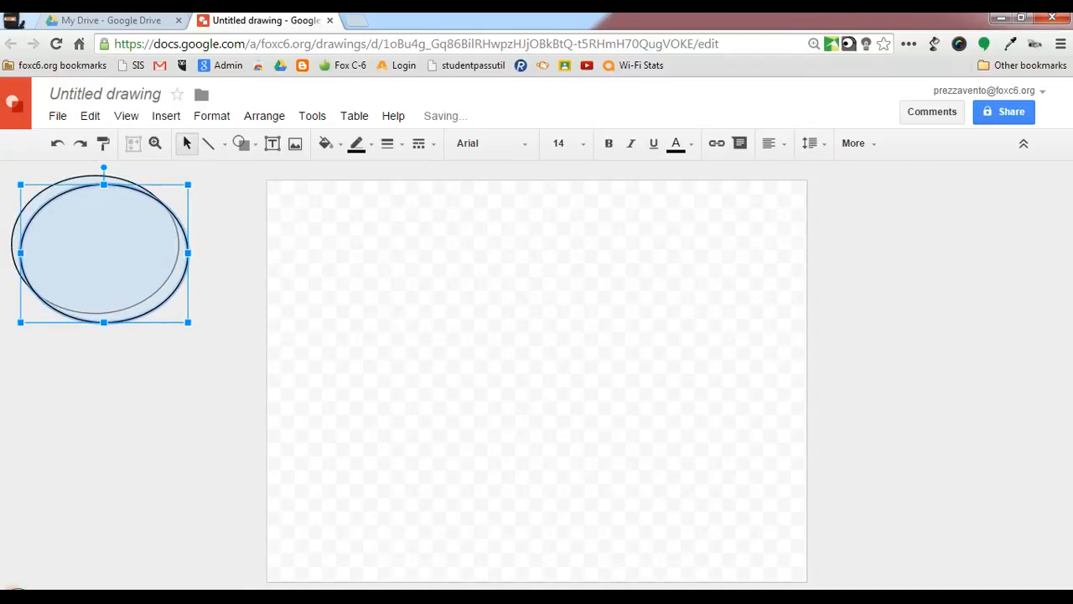
key("ctrl+d")
key("ctrl+d")
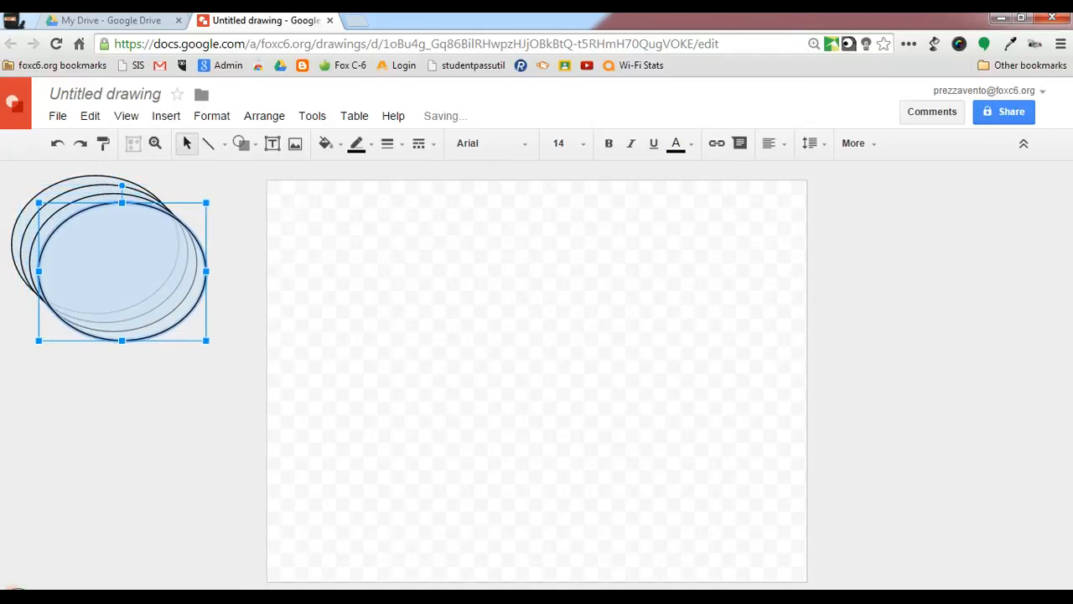
key("ctrl+d")
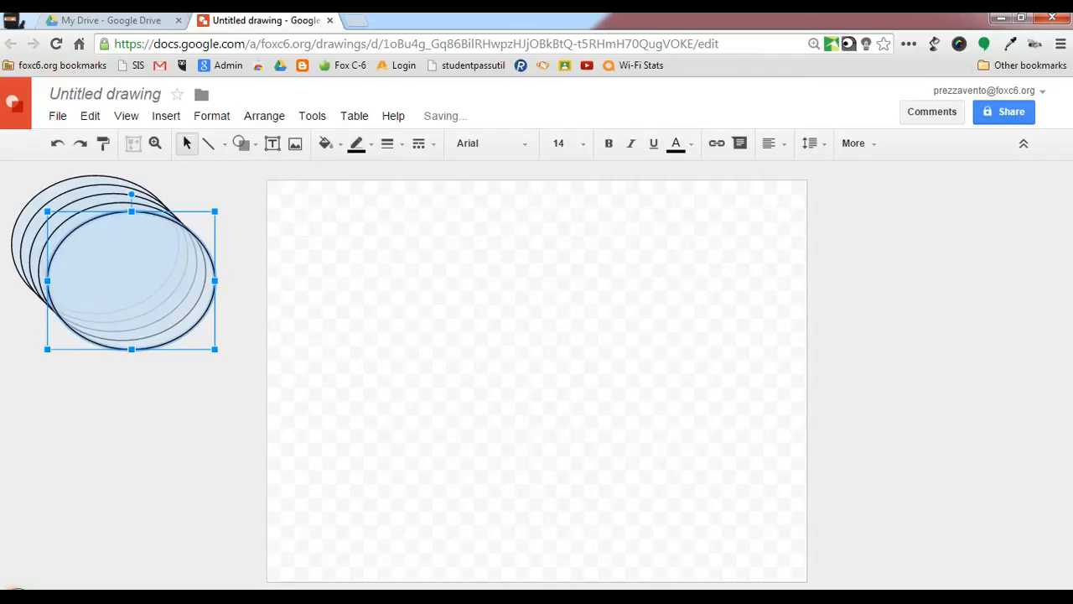
left_click(168, 403)
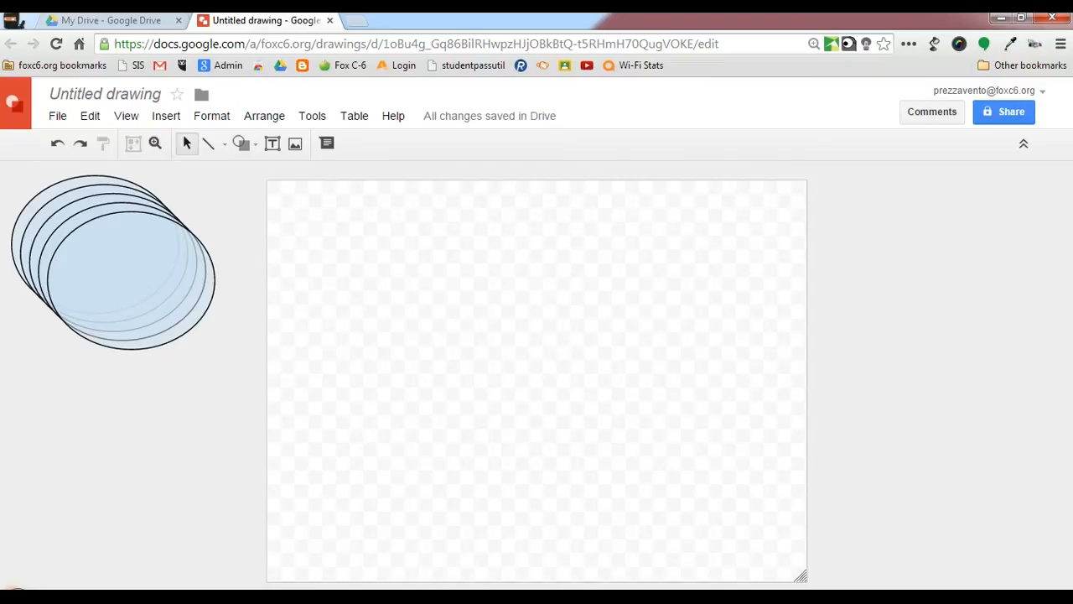
Step: Draw a rectangle in the upper-left area of the canvas, about twice as wide as tall
left_click(241, 143)
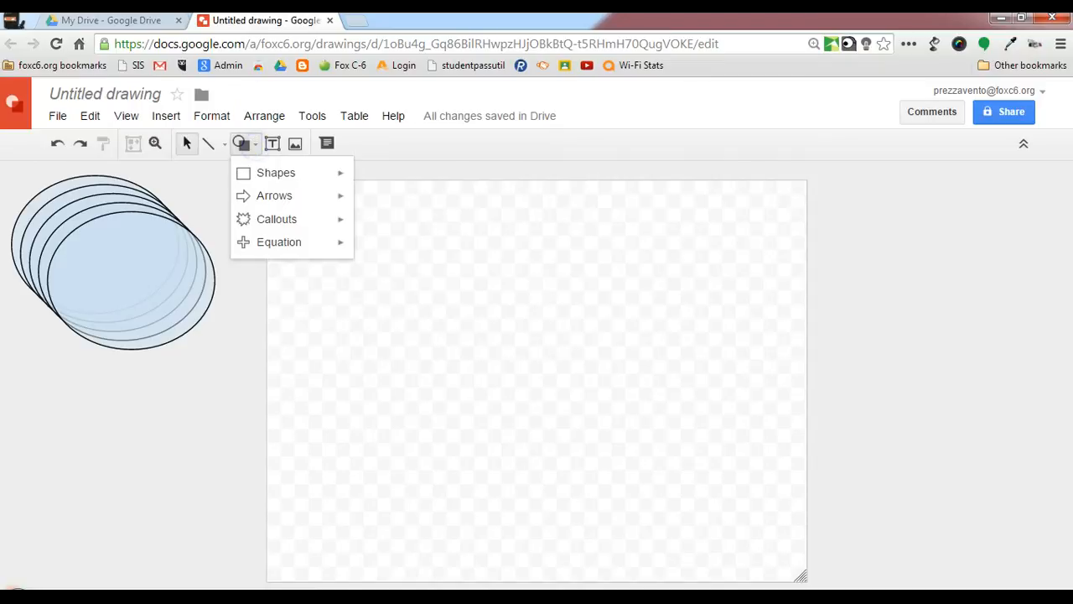
mouse_move(285, 173)
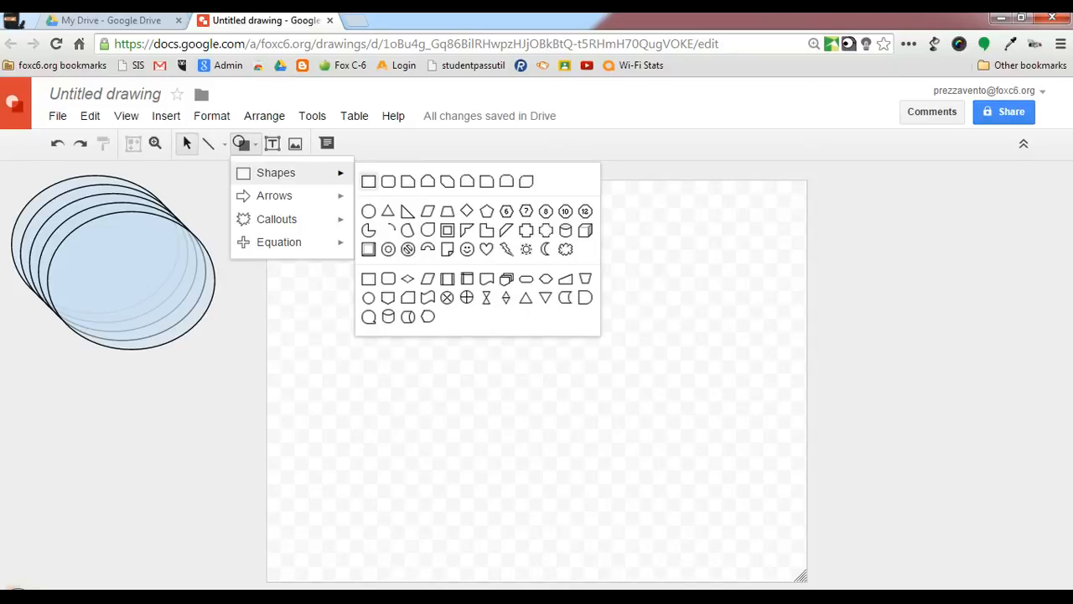
left_click(368, 181)
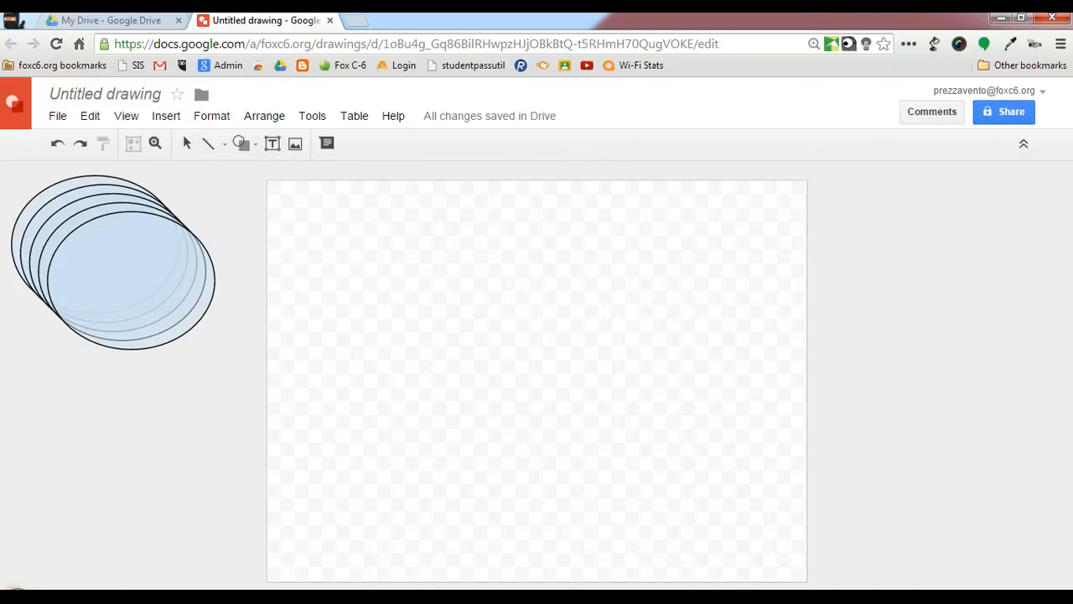
left_click_drag(326, 248, 484, 329)
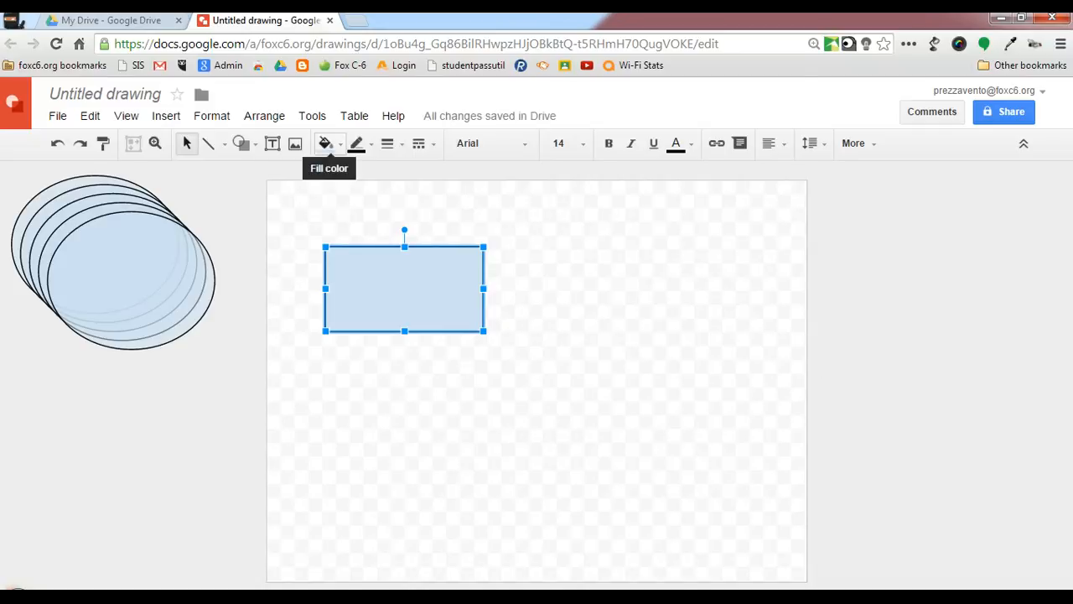
Step: Give the rectangle a semi-transparent orange custom fill, #f394498a
left_click(326, 143)
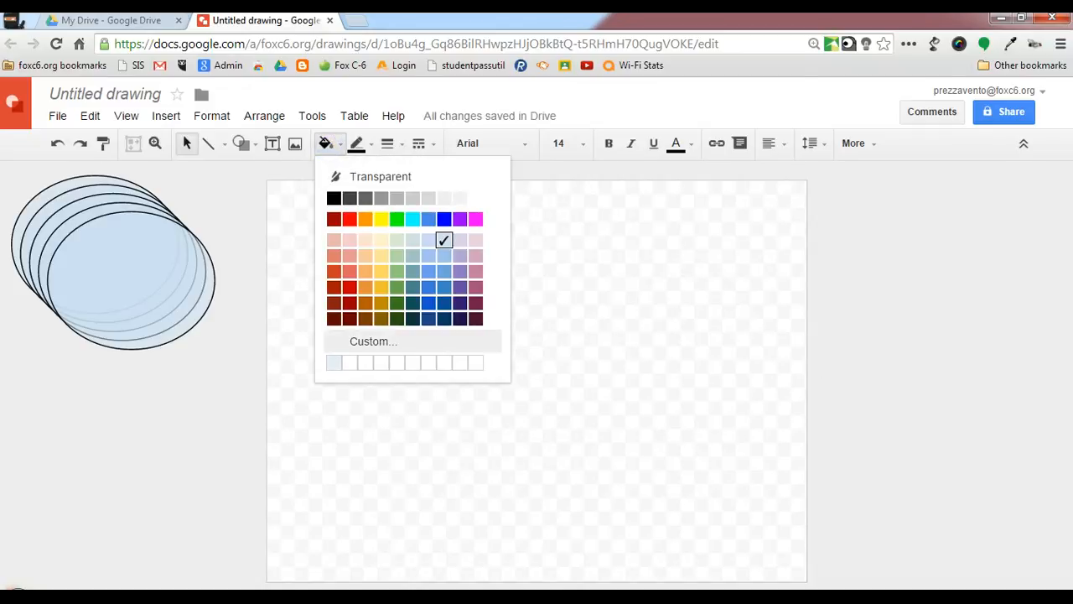
left_click(353, 341)
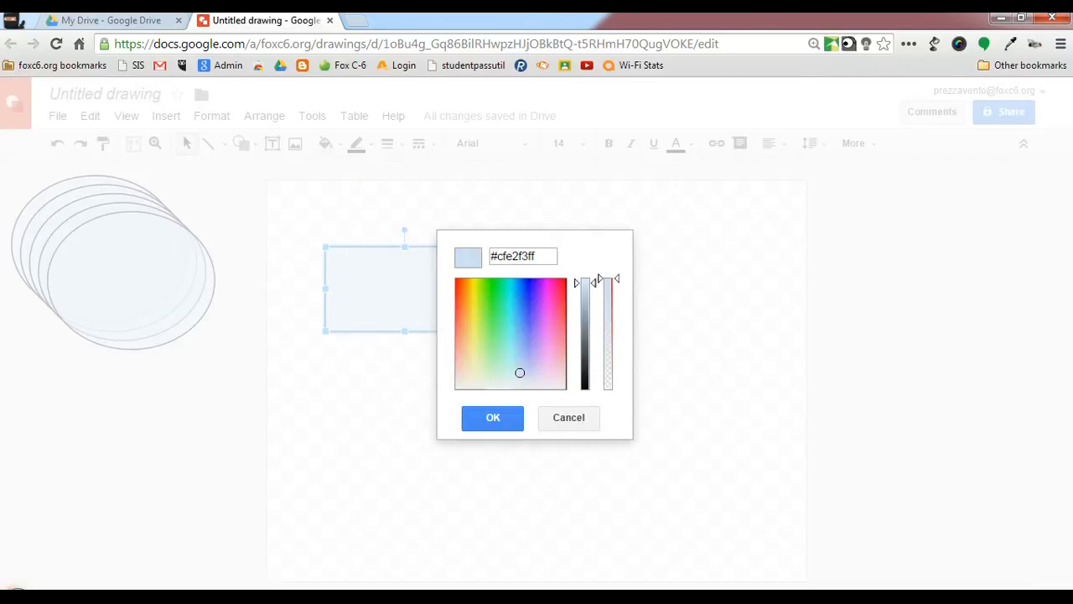
left_click(459, 296)
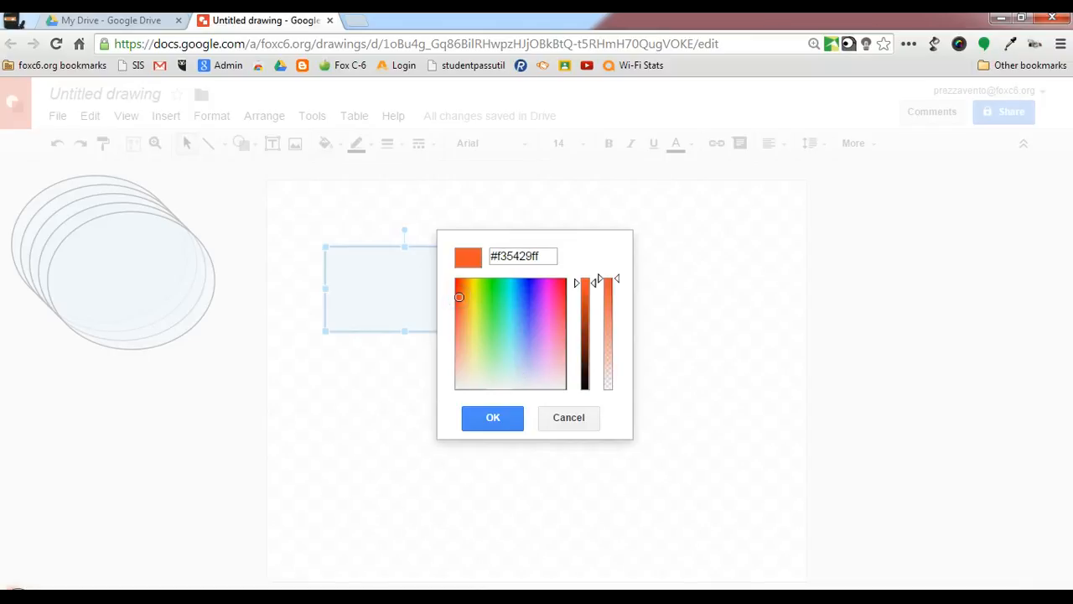
left_click(455, 316)
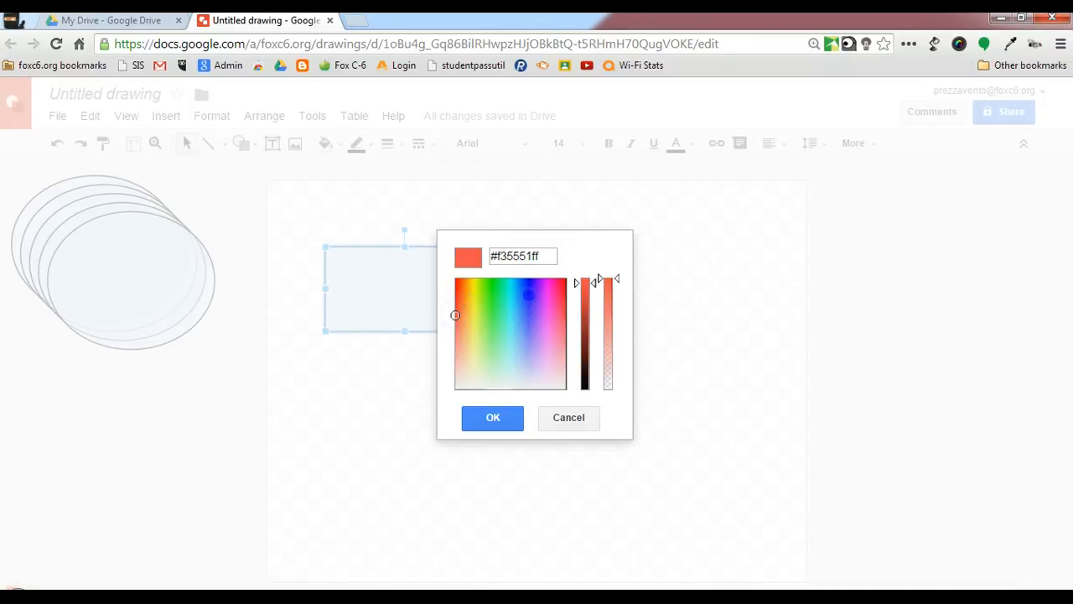
left_click(528, 294)
left_click_drag(528, 294, 463, 311)
left_click_drag(615, 279, 610, 328)
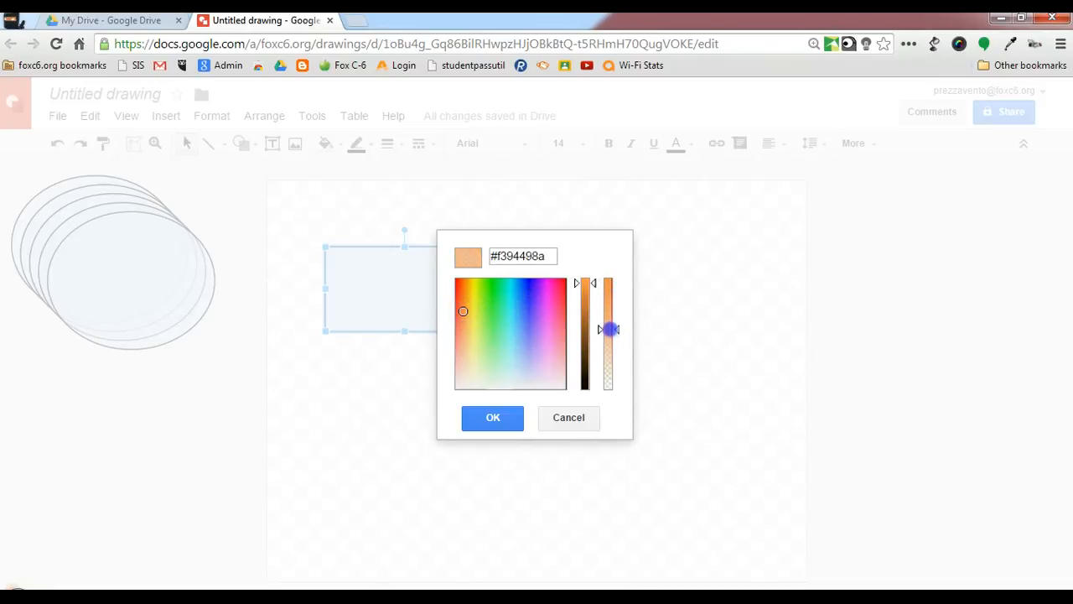
left_click(492, 417)
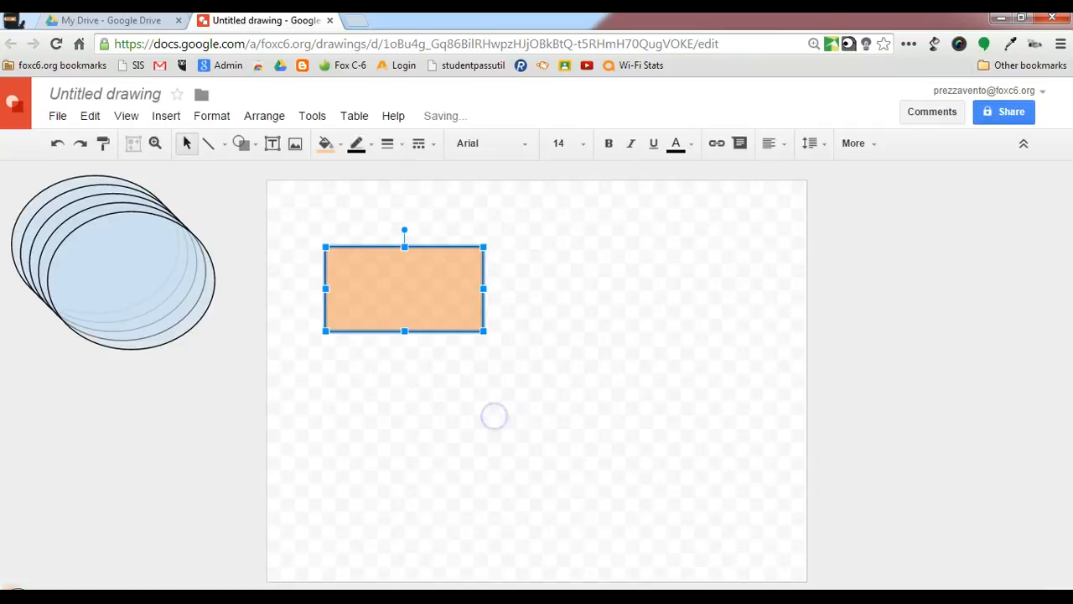
Step: Move the orange rectangle off the canvas to its right and duplicate it five times, leaving the copies stacked
left_click_drag(391, 300, 958, 255)
key("ctrl+d")
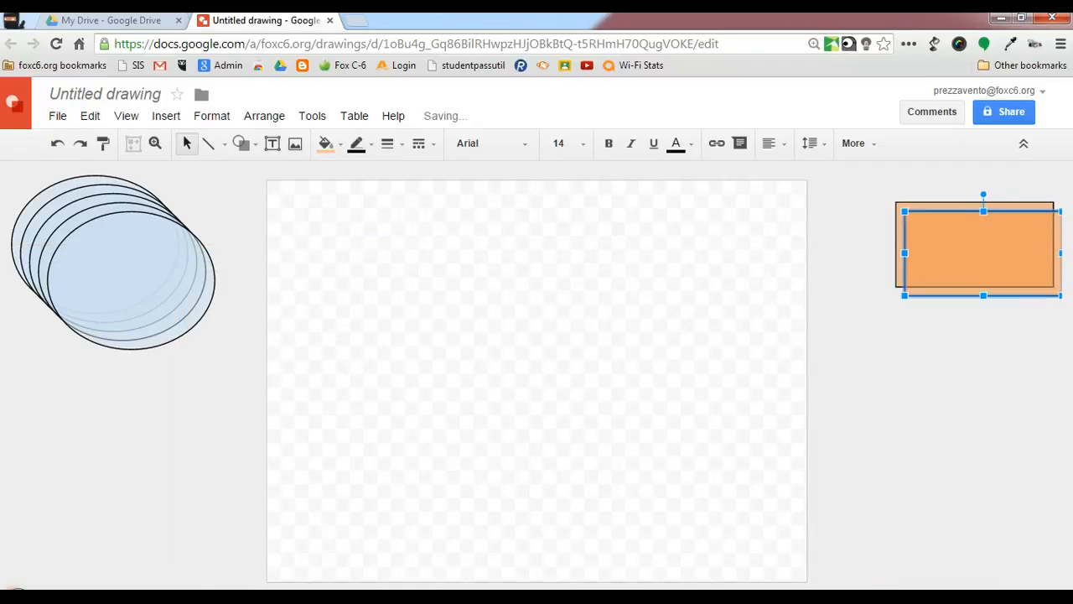
key("ctrl+d")
key("ctrl+d")
key("ctrl+d")
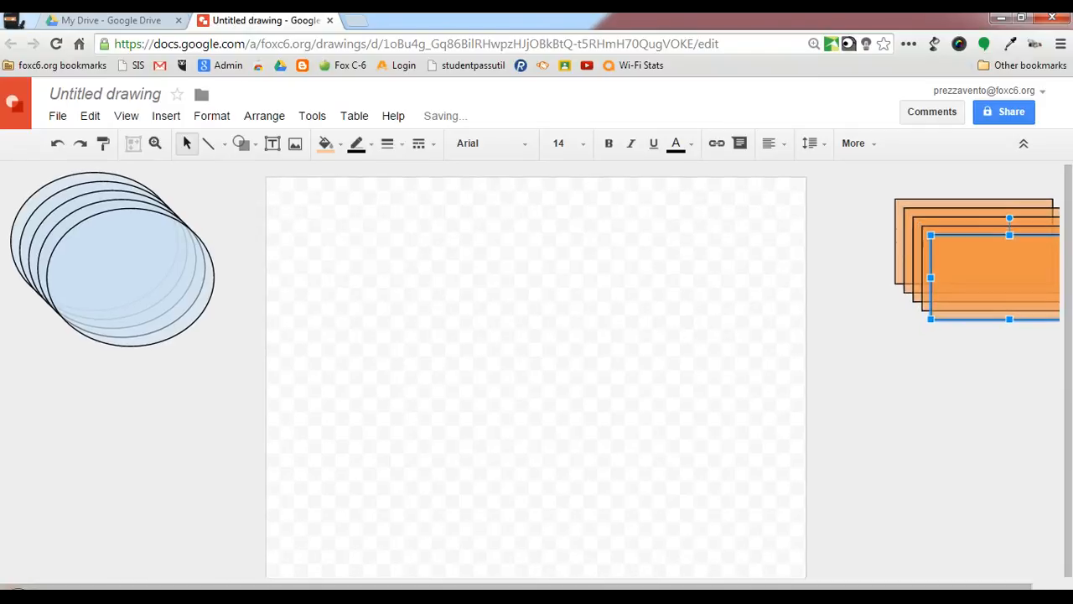
key("ctrl+d")
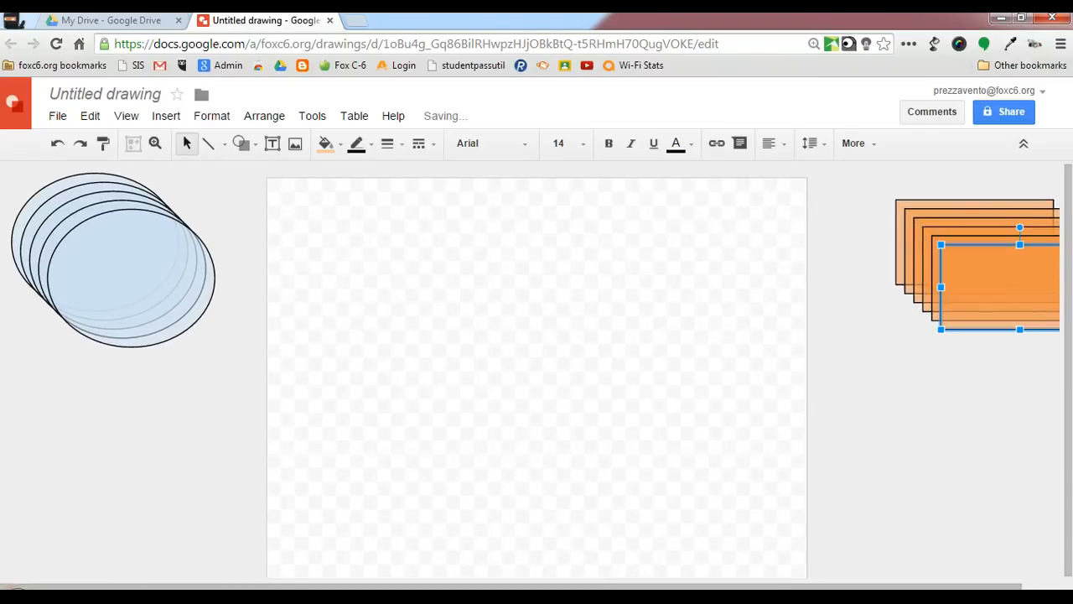
left_click_drag(617, 586, 654, 586)
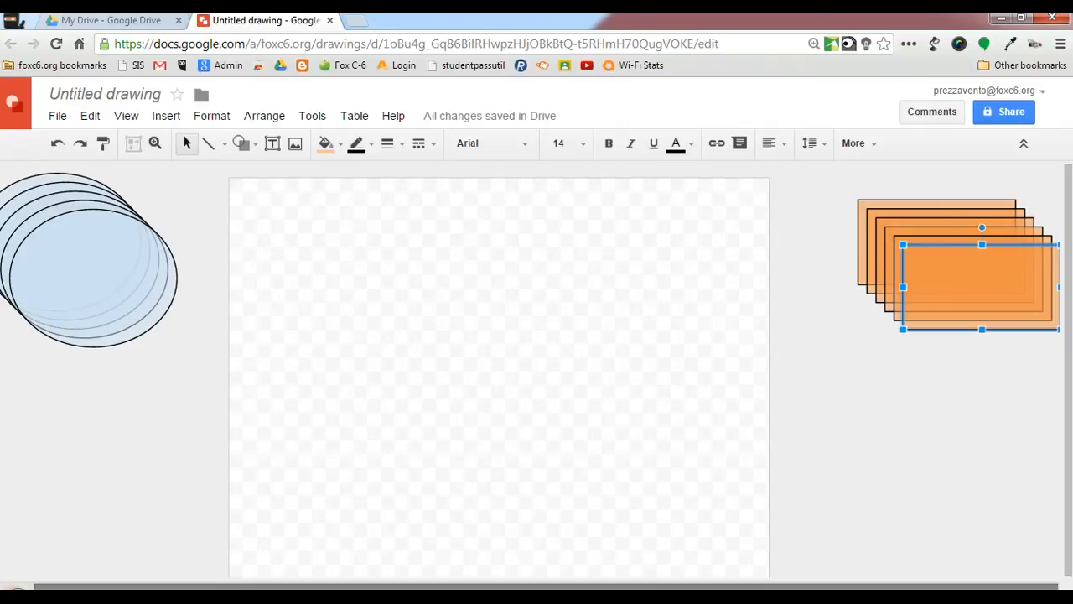
left_click_drag(648, 586, 612, 586)
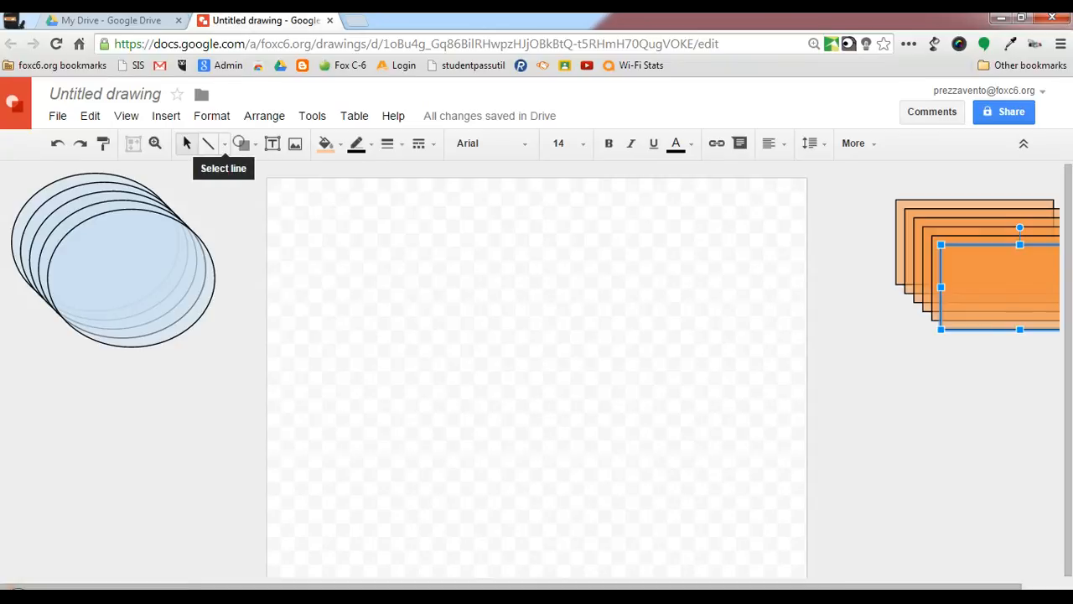
Step: Draw a diagonal straight line near the canvas's left edge and set its line weight to 4px
left_click(210, 143)
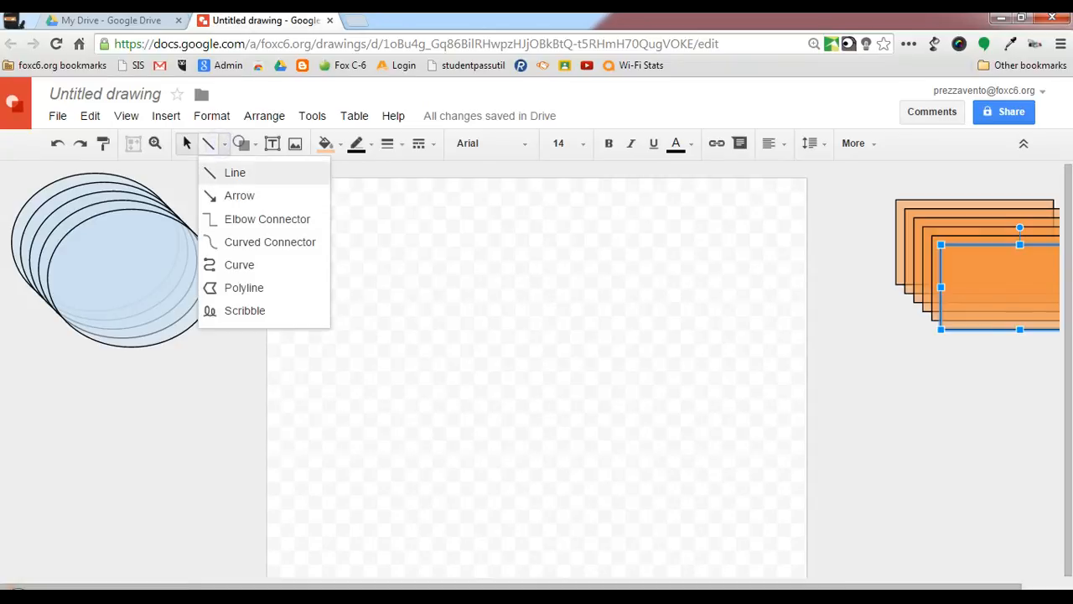
left_click(227, 171)
left_click_drag(285, 335, 354, 442)
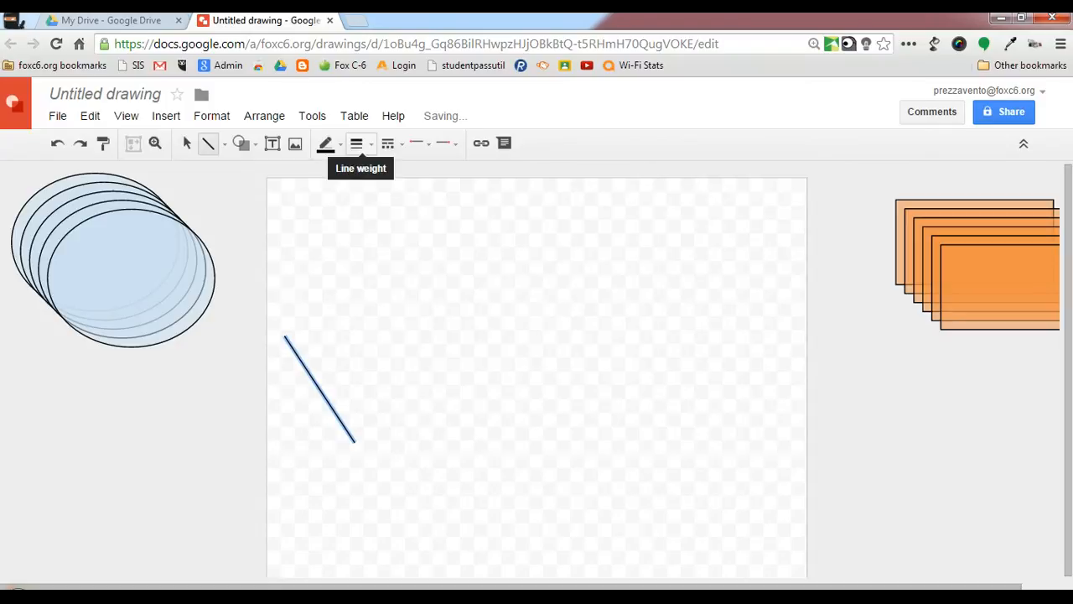
left_click(356, 144)
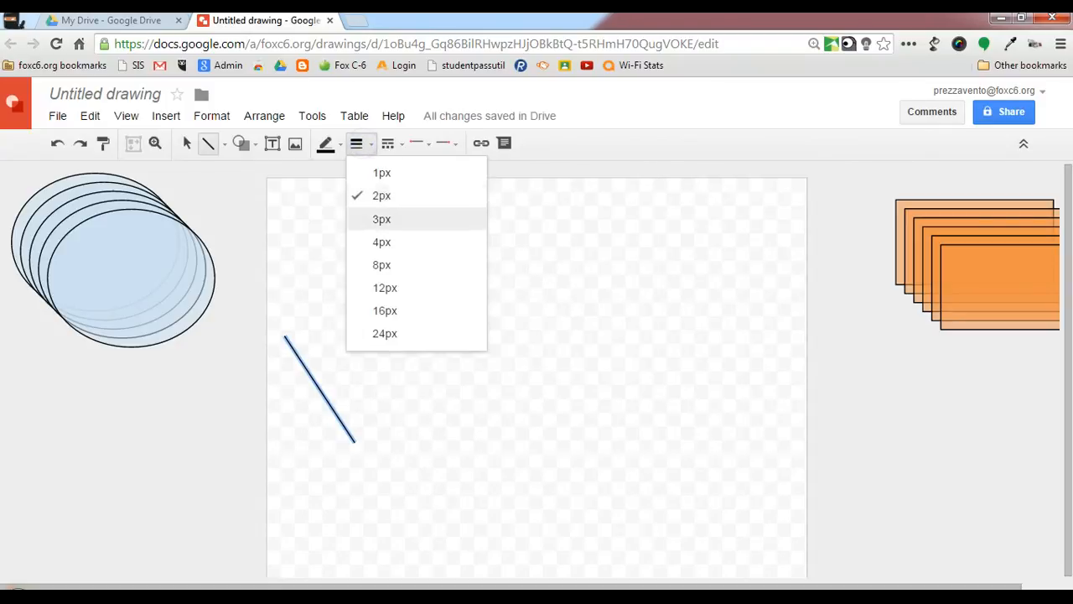
left_click(375, 243)
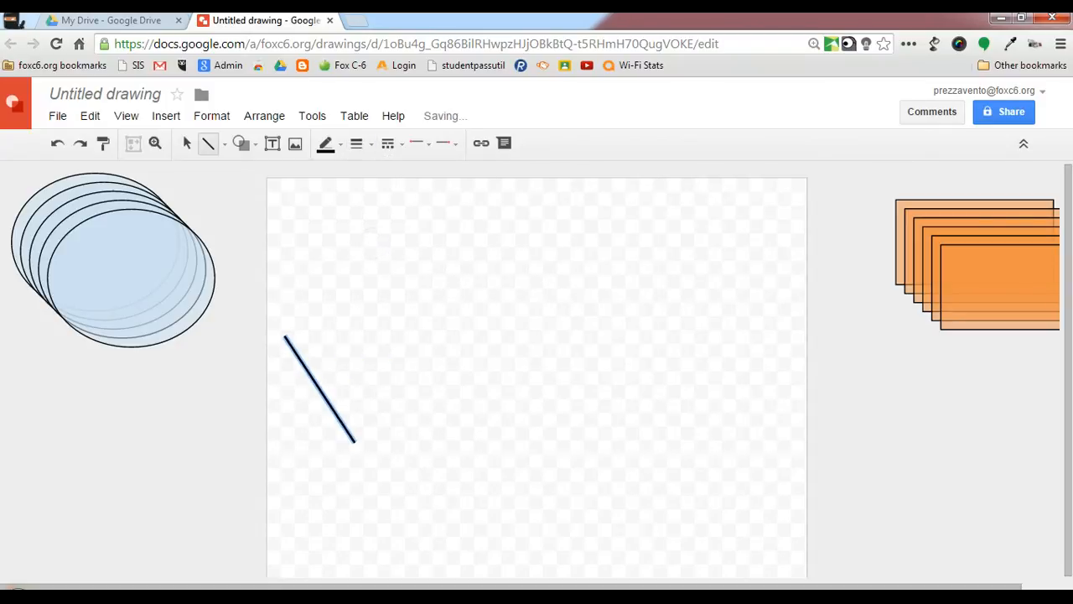
left_click_drag(326, 400, 144, 433)
left_click(187, 144)
key("Delete")
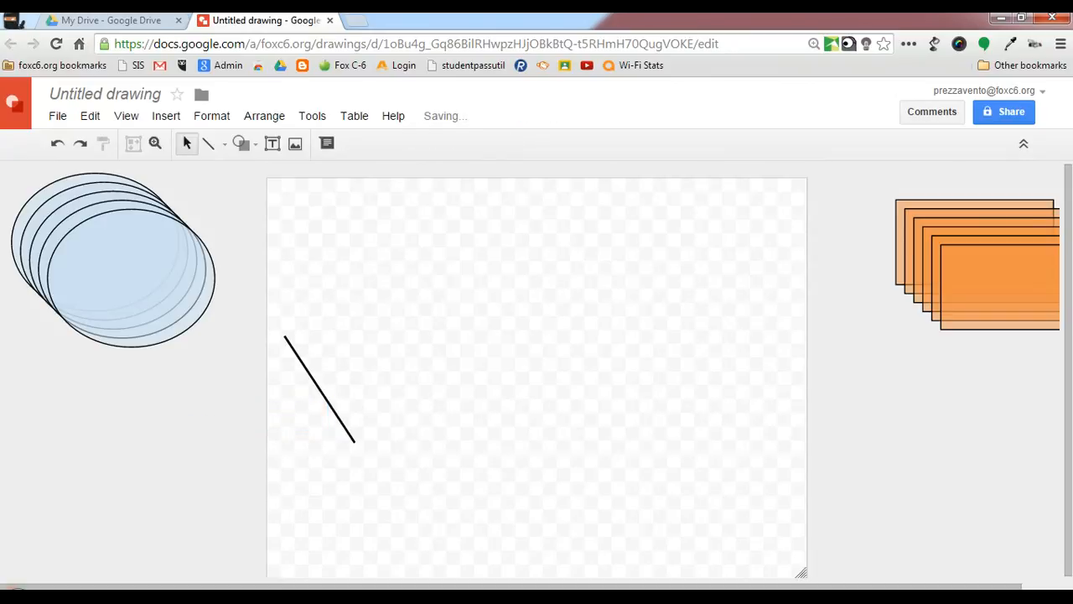
Step: Move the diagonal line off the canvas below the blue ellipses and duplicate it to make four spaced parallel lines
left_click_drag(328, 401, 158, 447)
key("ctrl+d")
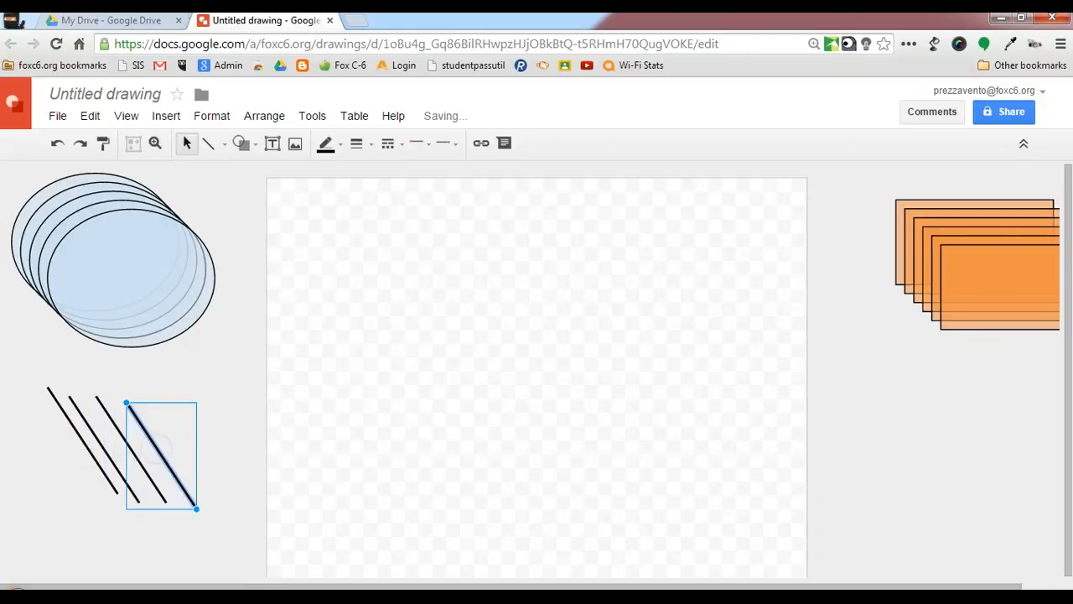
left_click(230, 405)
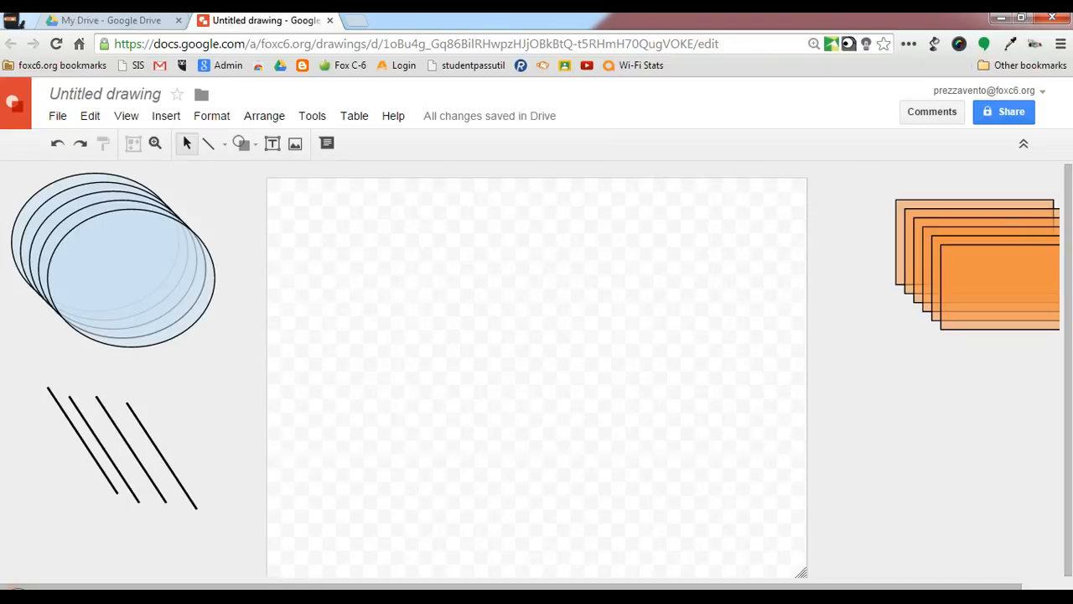
left_click(240, 143)
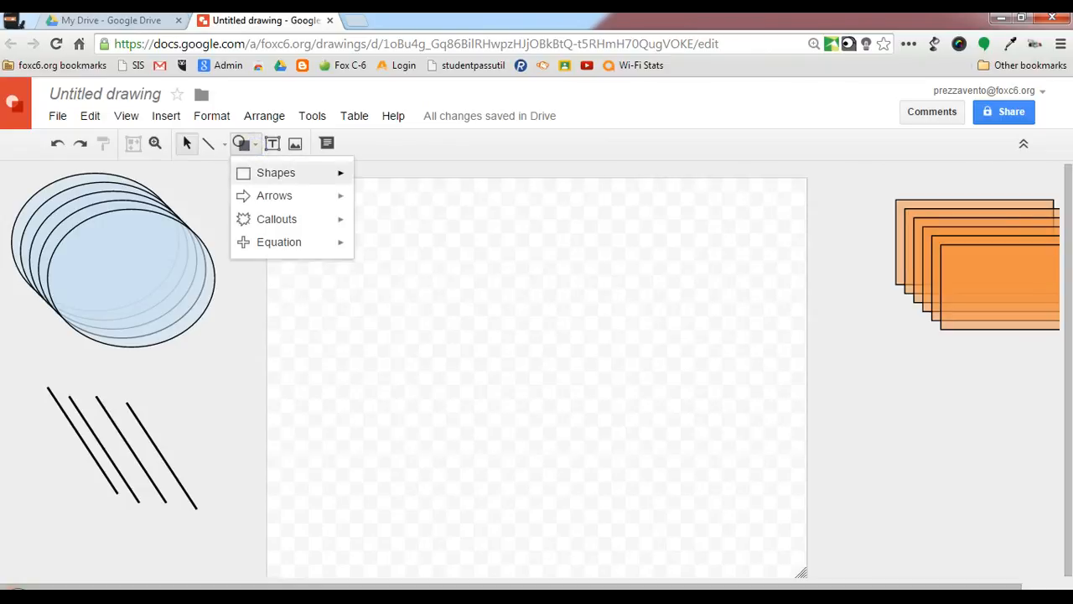
mouse_move(274, 195)
mouse_move(276, 219)
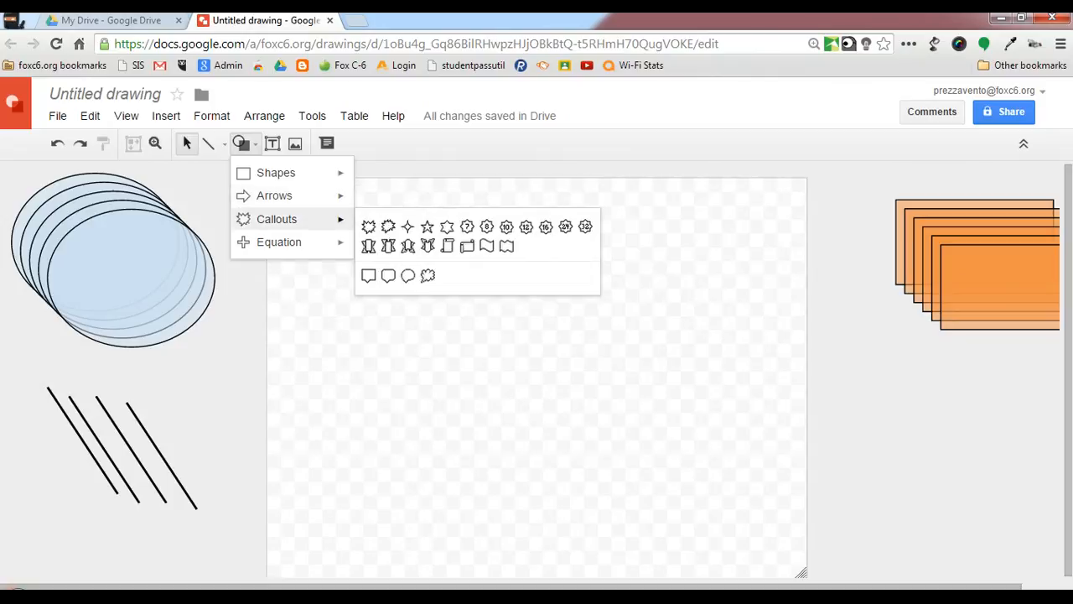
mouse_move(279, 242)
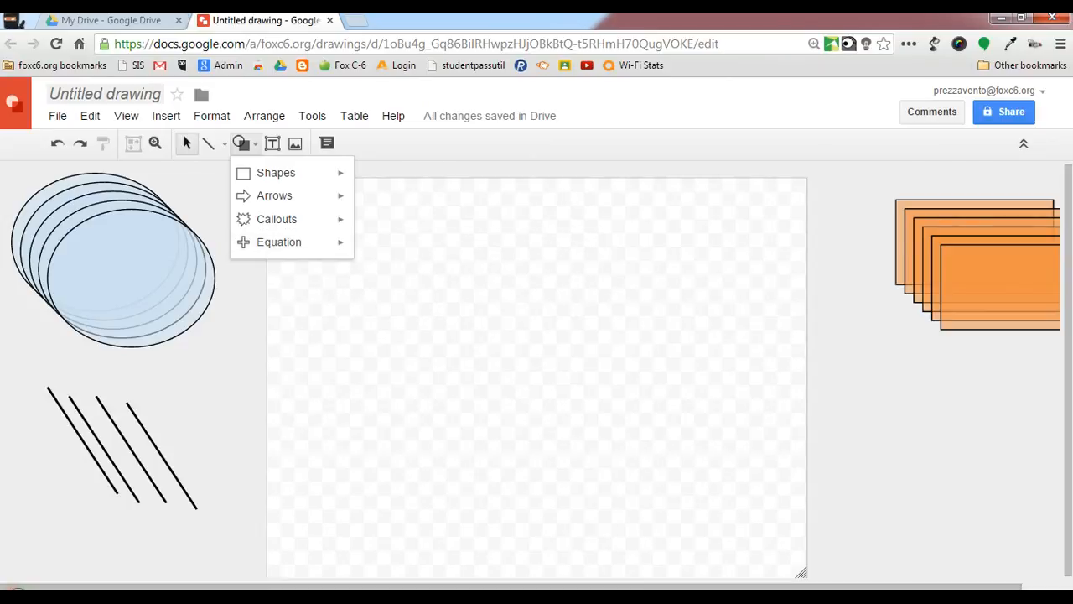
Step: Rename the untitled drawing as "Create Your Own Graphic Organizer"
left_click(126, 92)
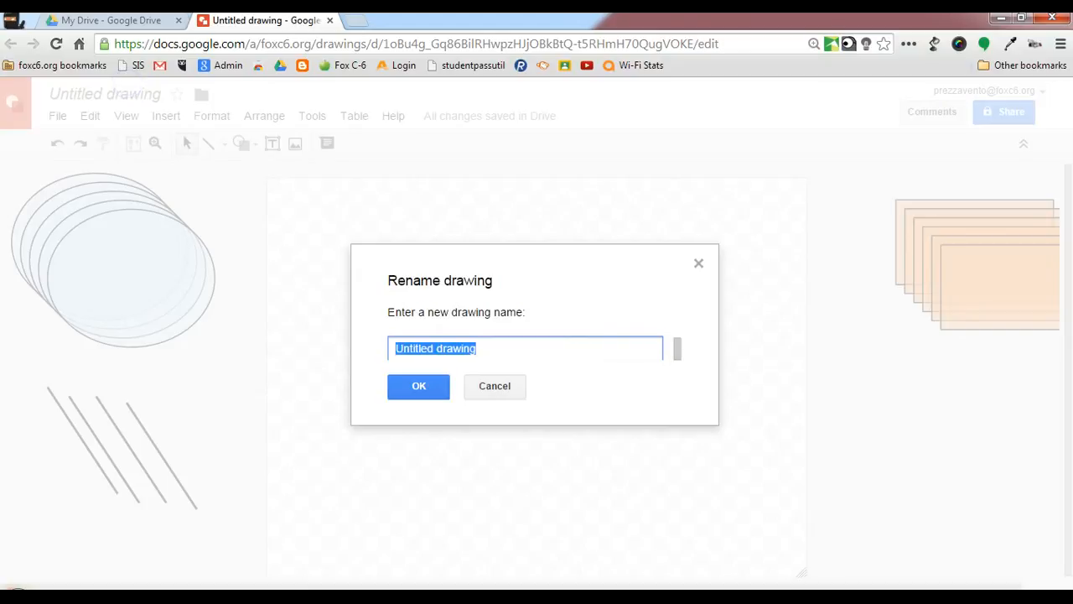
type("Create Your Own Graphic Organizer")
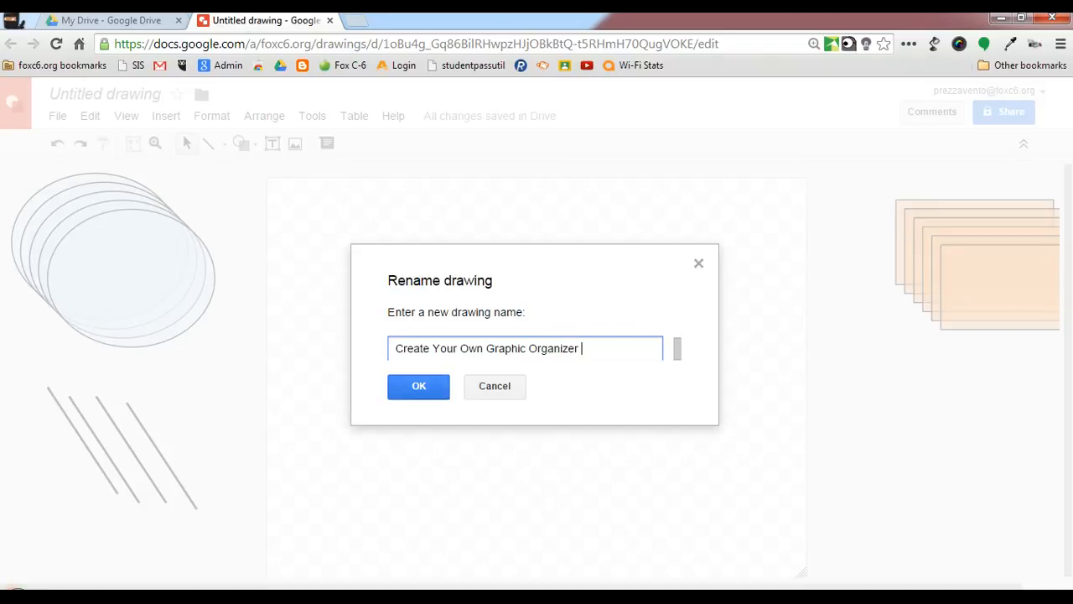
left_click(418, 386)
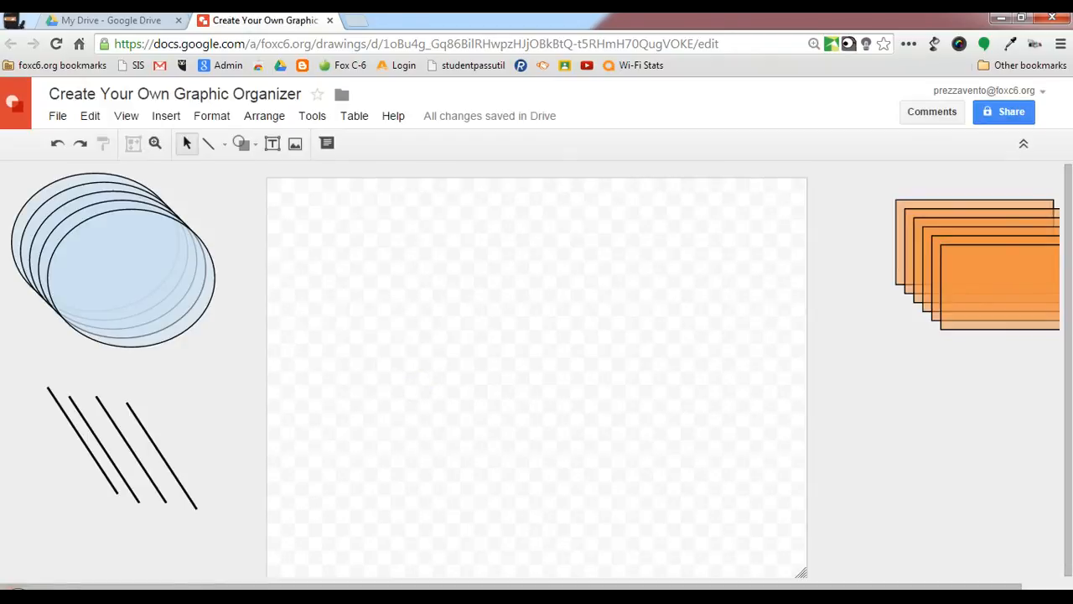